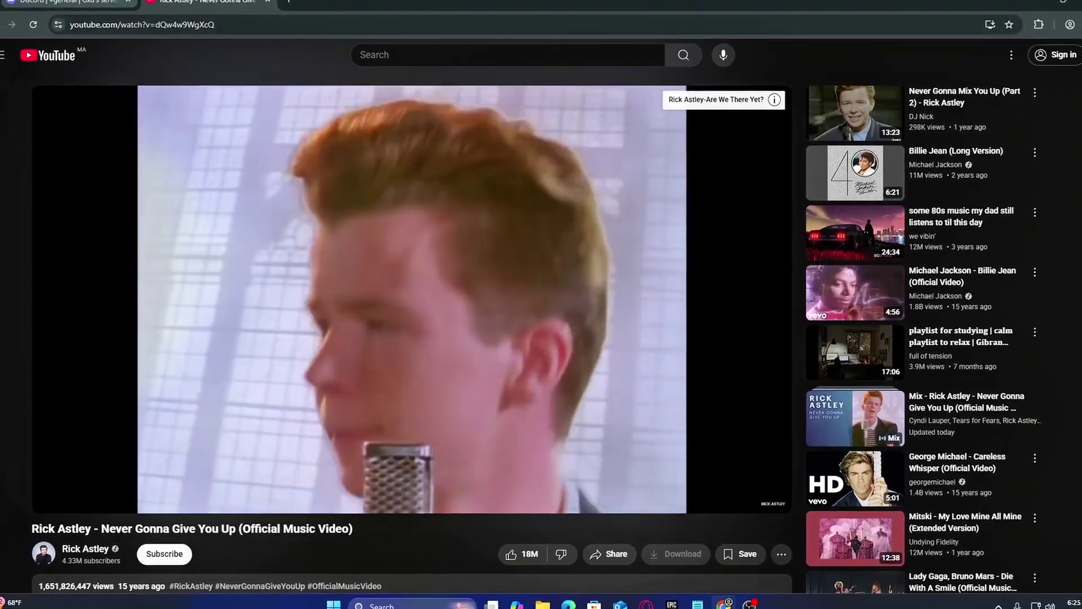
Show the member's Discord profile card with its watching activity
{"action": "left_click", "coordinate": [76, 2]}
{"action": "left_click", "coordinate": [989, 129]}
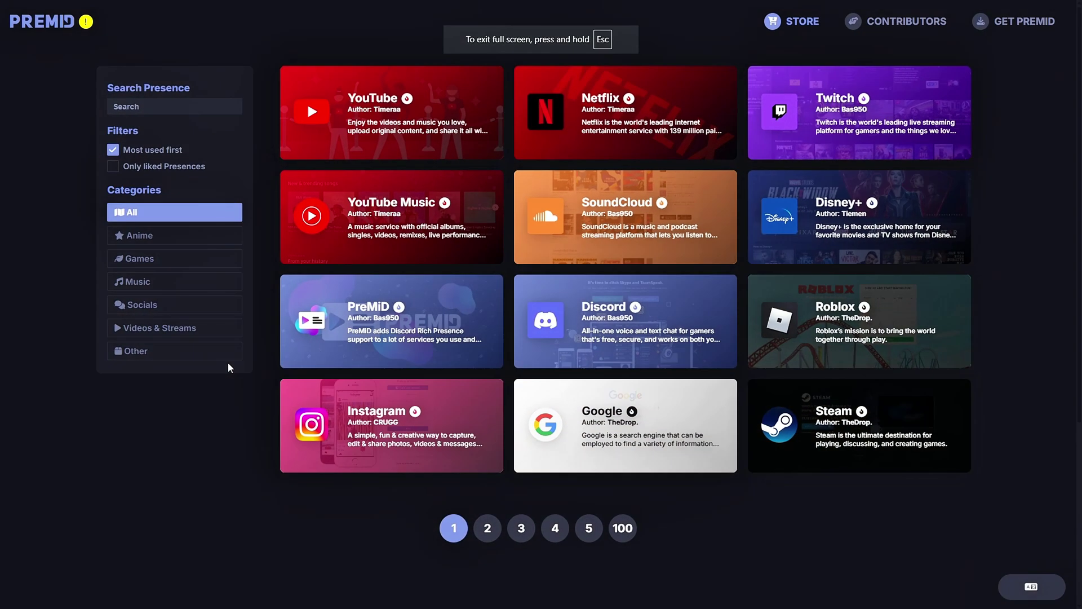
Browse the presence store page by page up to page 19
{"action": "left_click", "coordinate": [487, 527]}
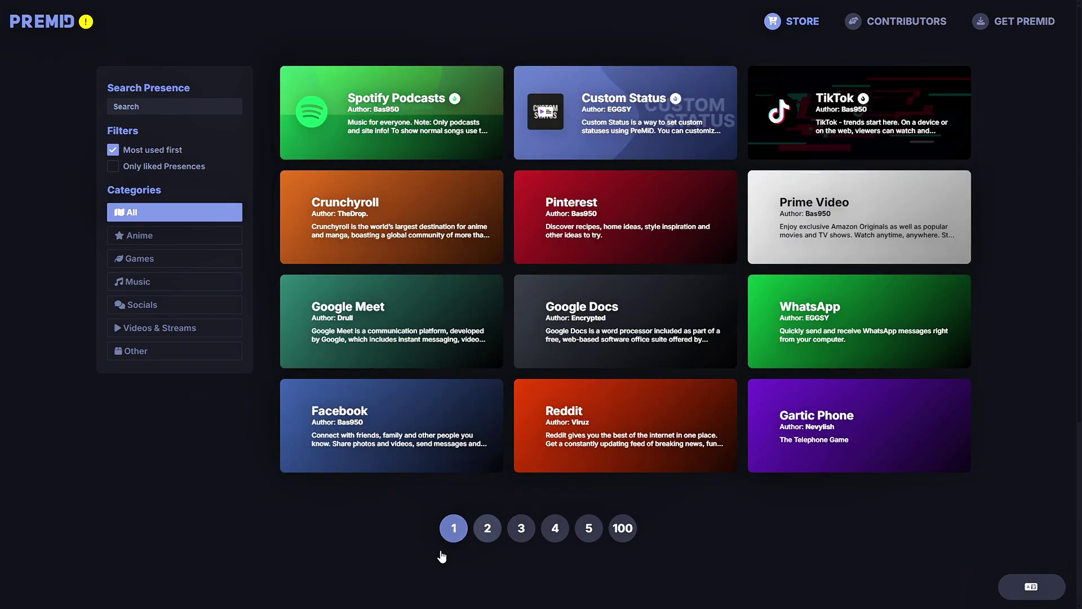
{"action": "left_click", "coordinate": [487, 528]}
{"action": "left_click", "coordinate": [521, 527]}
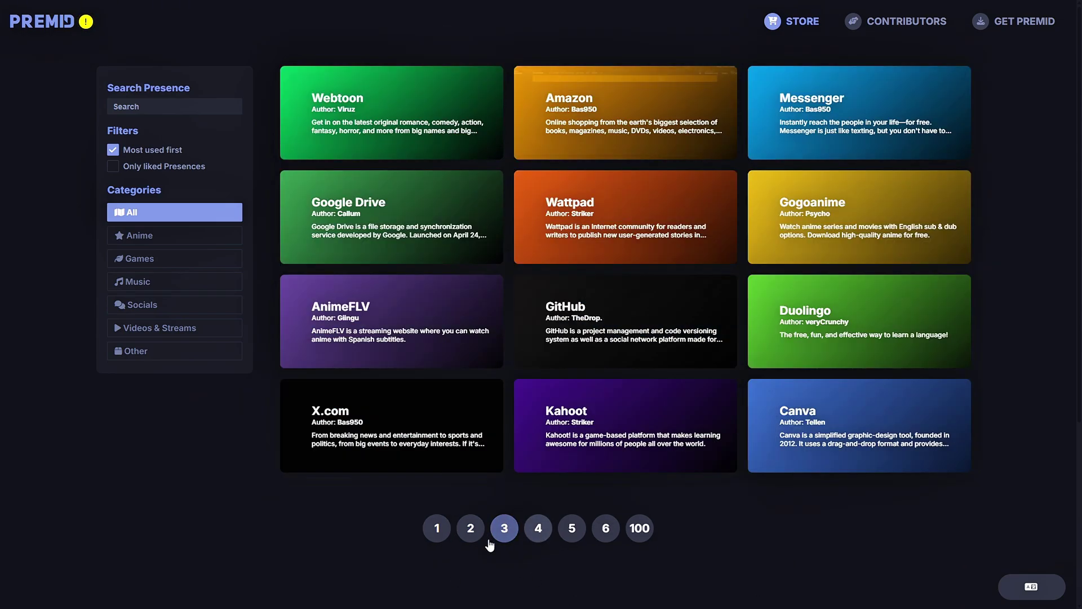
{"action": "left_click", "coordinate": [605, 528]}
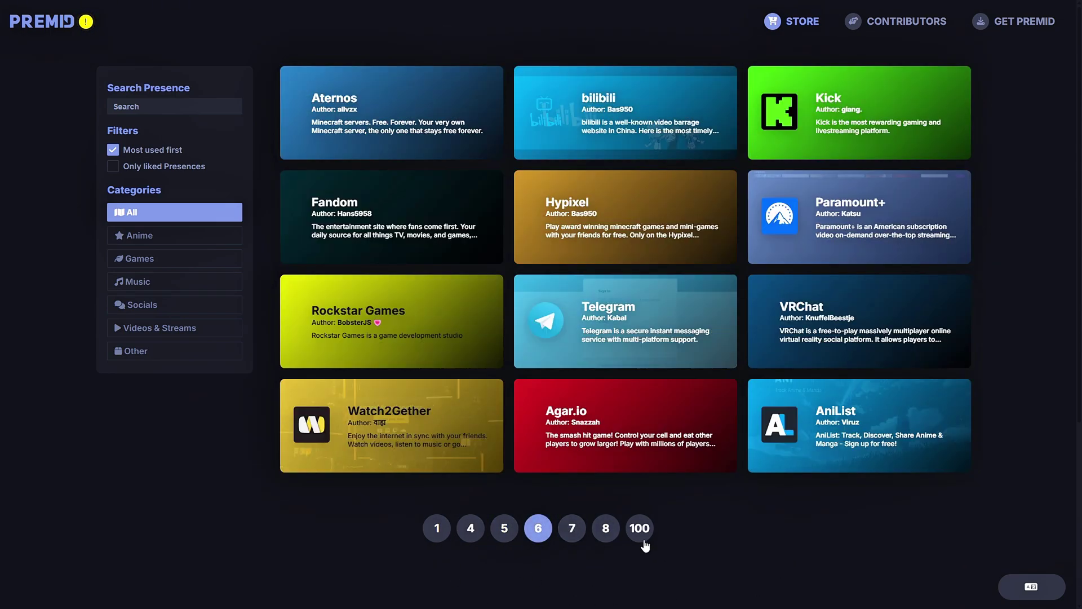
{"action": "left_click", "coordinate": [572, 527]}
{"action": "left_click", "coordinate": [572, 527]}
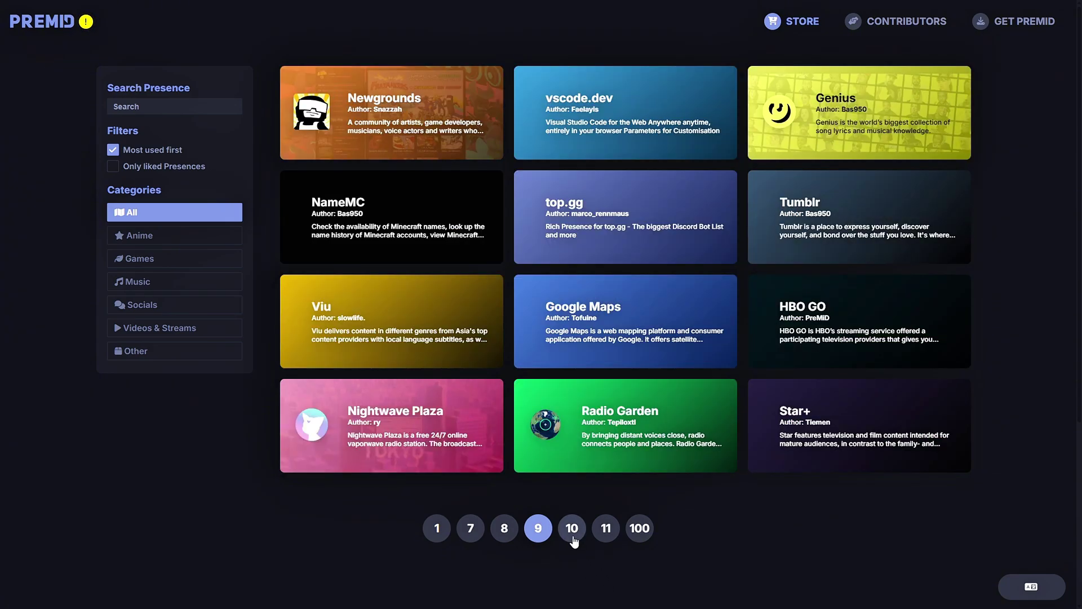
{"action": "left_click", "coordinate": [572, 531]}
{"action": "left_click", "coordinate": [571, 527]}
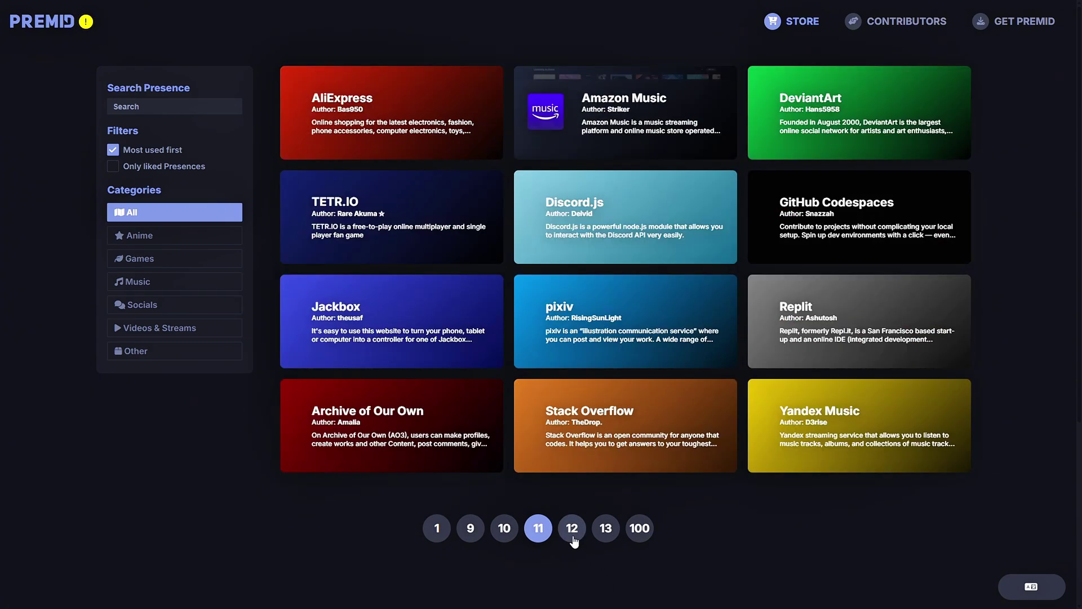
{"action": "left_click", "coordinate": [574, 541]}
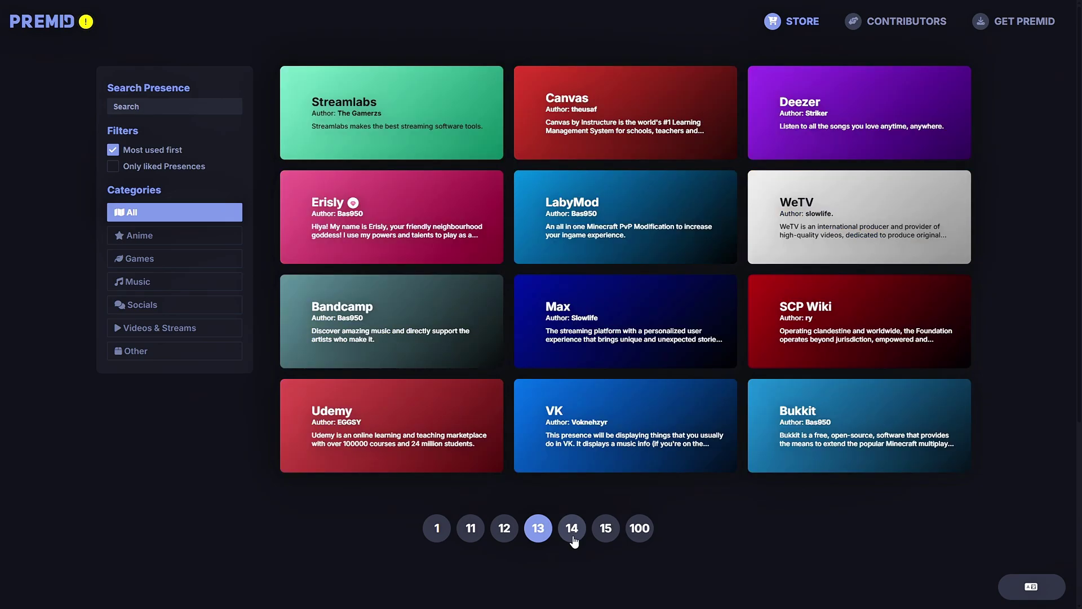
{"action": "left_click", "coordinate": [574, 542]}
{"action": "left_click", "coordinate": [574, 541]}
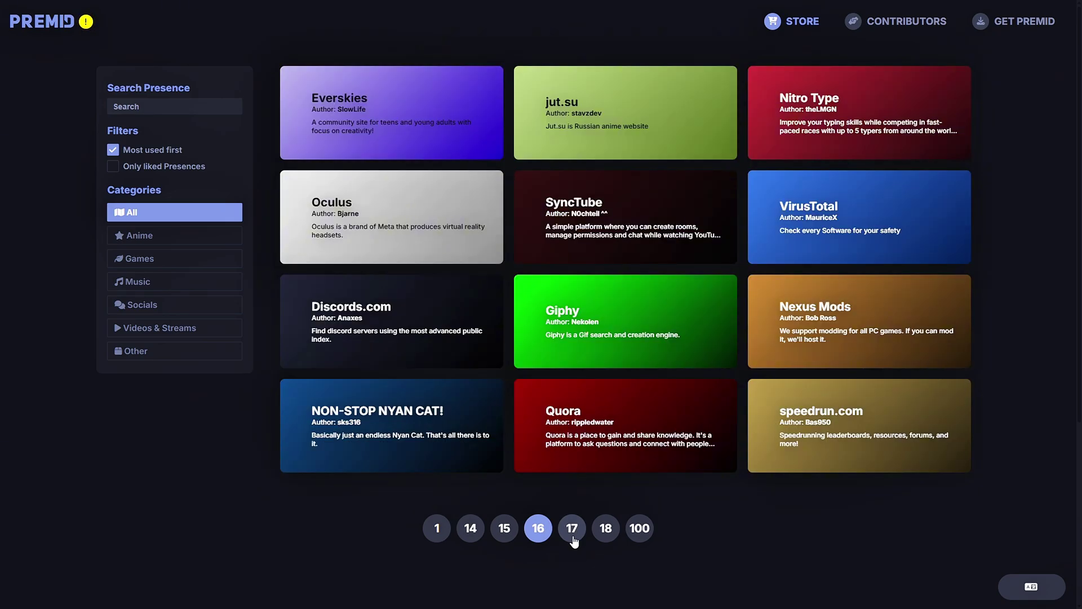
{"action": "left_click", "coordinate": [575, 541]}
{"action": "left_click", "coordinate": [574, 541]}
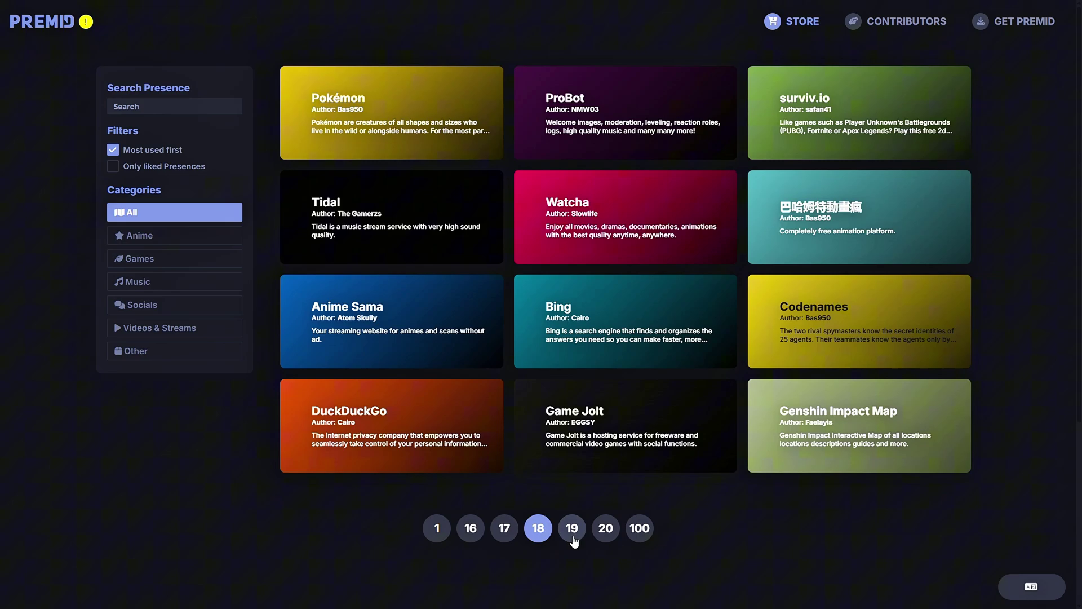
Advance the presence store to page 20
{"action": "left_click", "coordinate": [575, 542]}
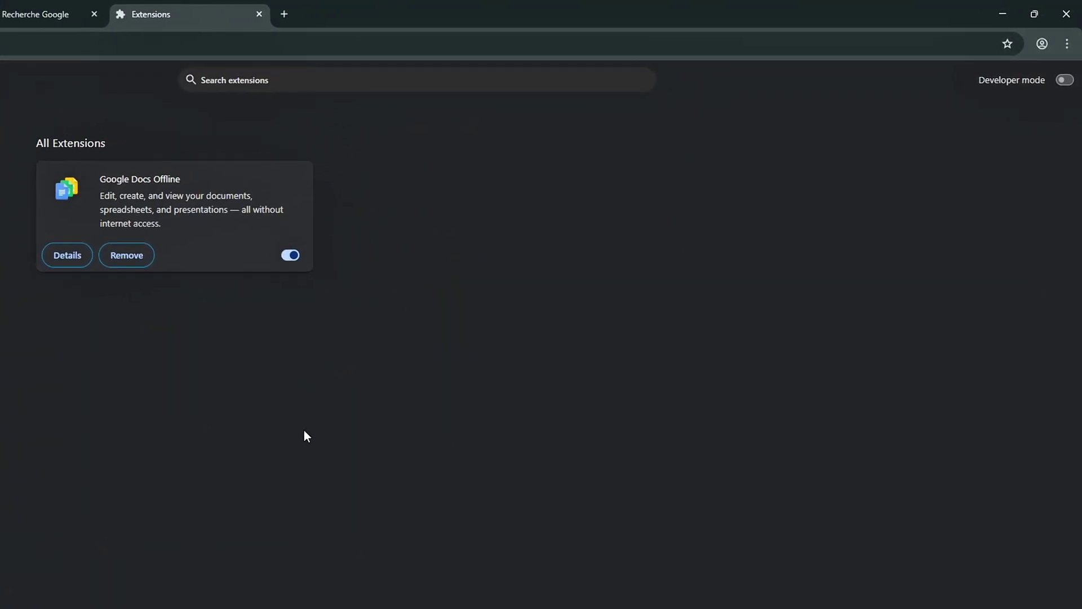
Switch on Developer mode on the Extensions page and zoom in
{"action": "left_click", "coordinate": [1063, 86]}
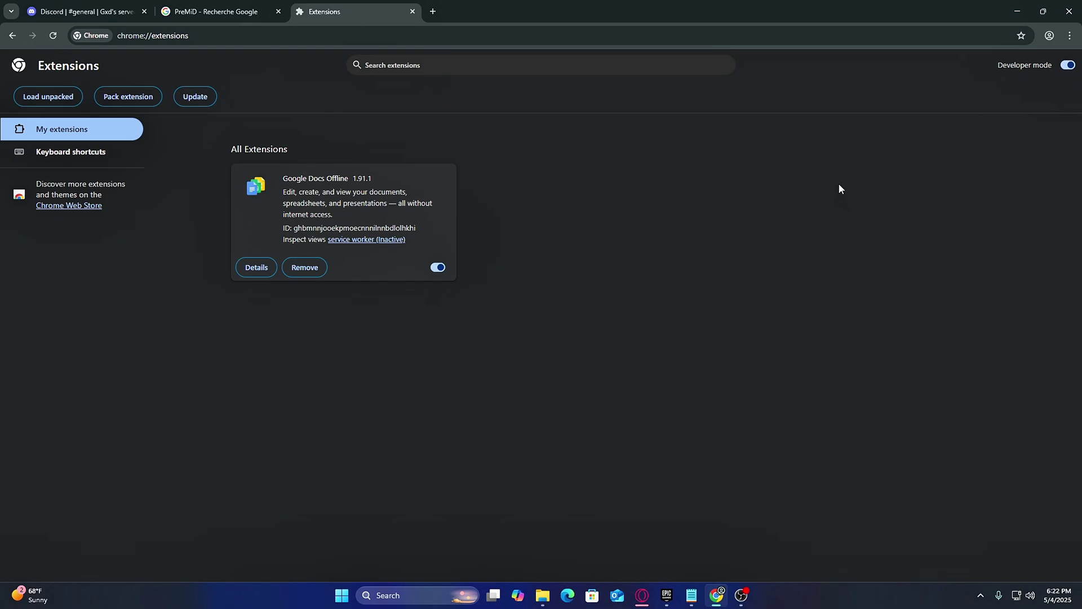
{"action": "key", "text": "ctrl+plus"}
{"action": "key", "text": "ctrl+plus"}
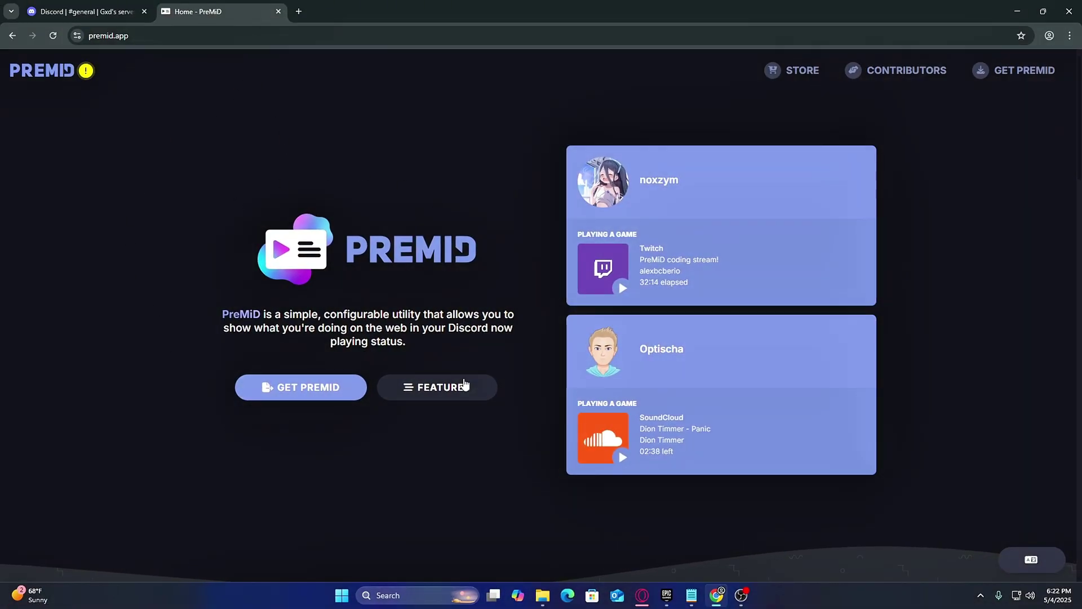
Install the PreMiD extension from its Chrome Web Store listing via the downloads page
{"action": "left_click", "coordinate": [300, 387]}
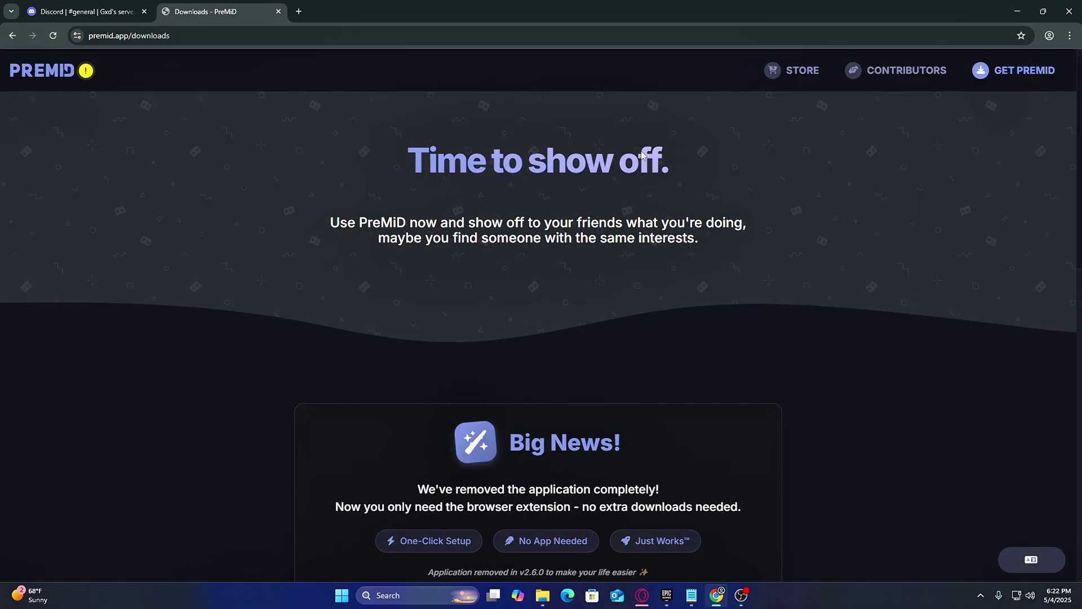
{"action": "scroll", "coordinate": [908, 259], "scroll_direction": "down", "scroll_amount": 4}
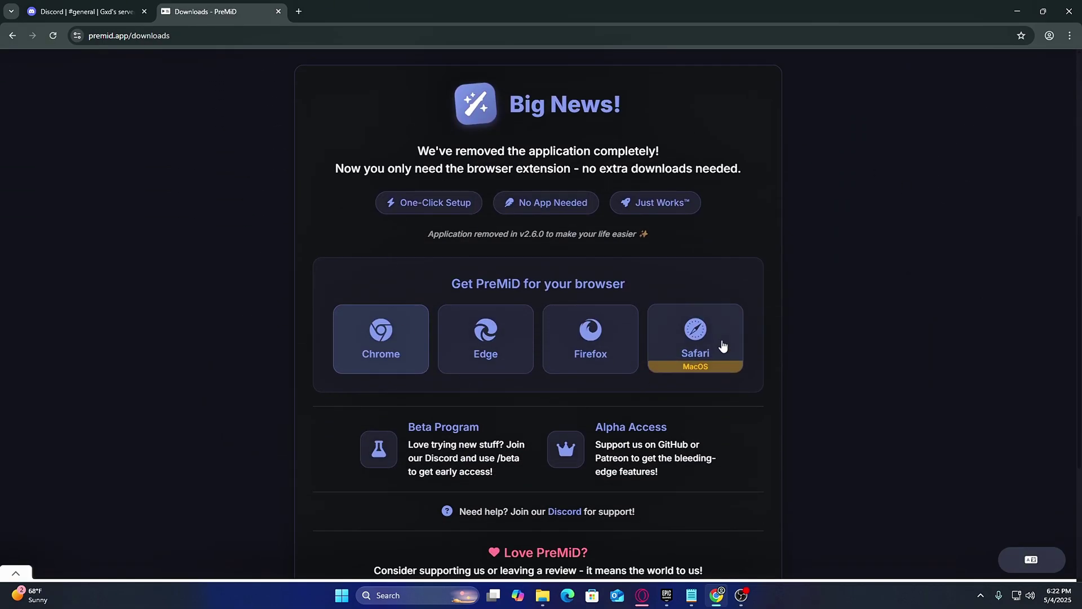
{"action": "left_click", "coordinate": [381, 334]}
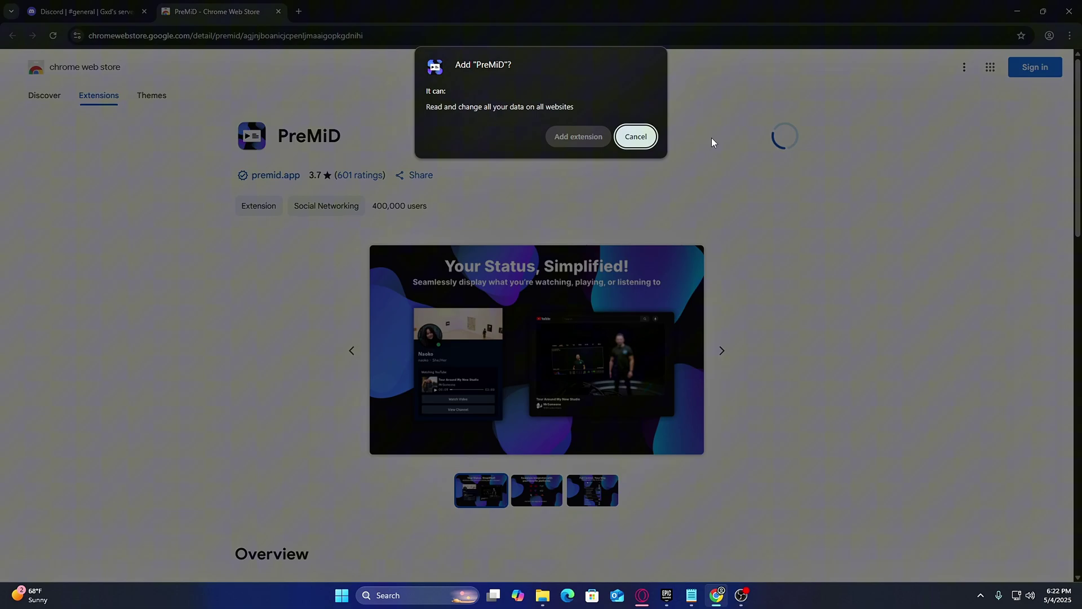
{"action": "left_click", "coordinate": [565, 137]}
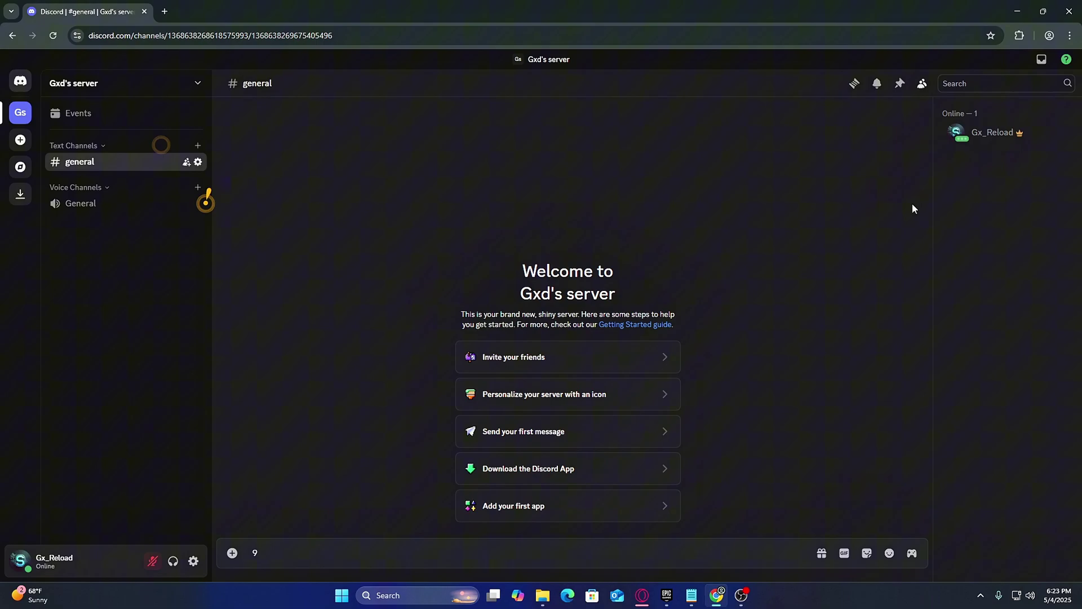
Bring up the PreMiD extension's panel from the Chrome extensions list
{"action": "left_click", "coordinate": [1019, 36]}
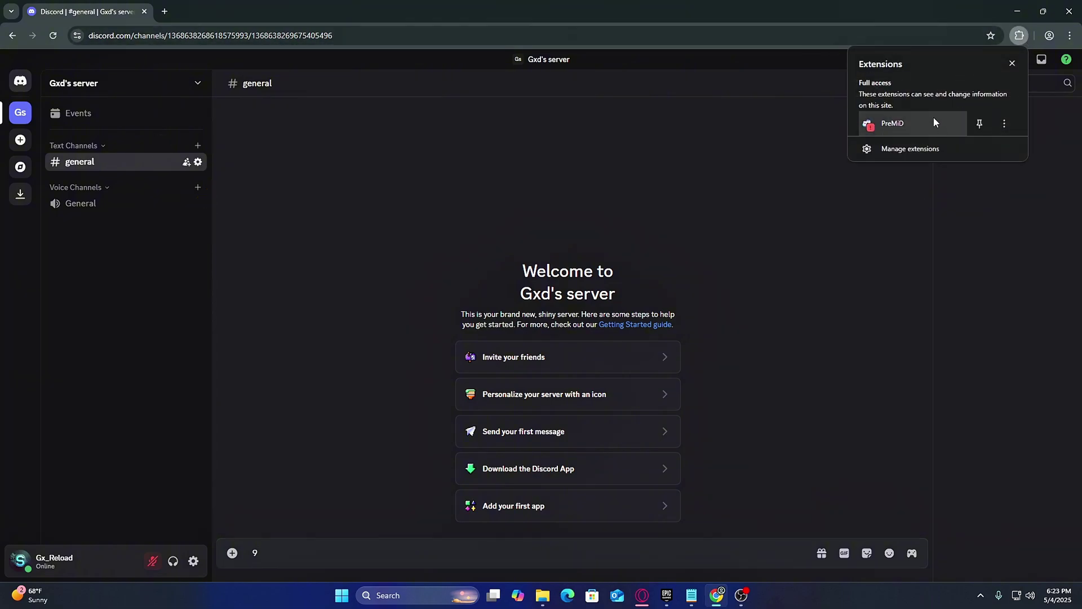
{"action": "left_click", "coordinate": [893, 122]}
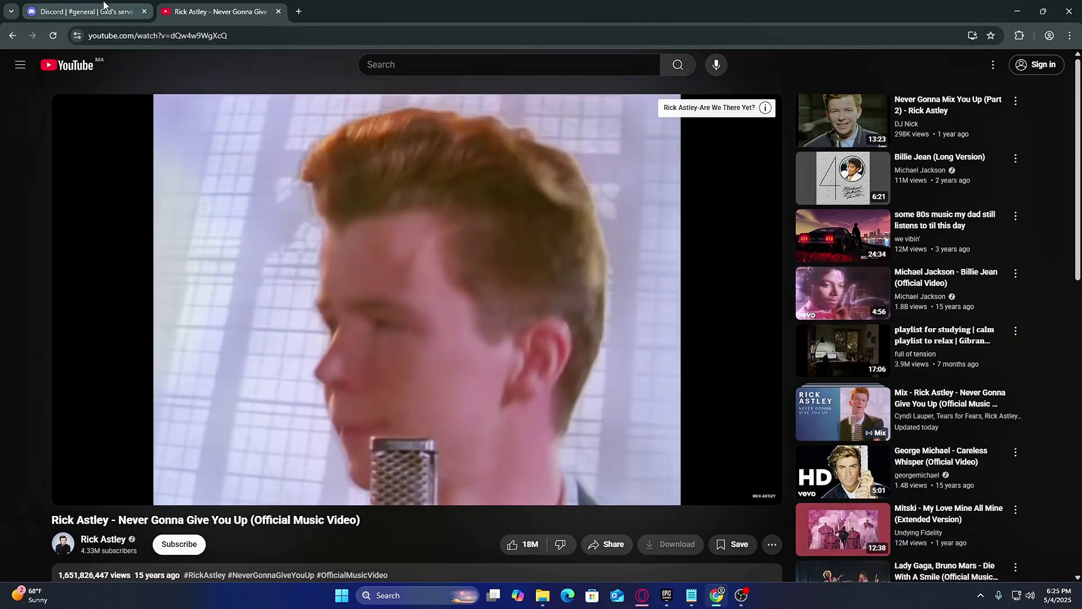
Check the member's watching activity in Discord, then return to YouTube
{"action": "left_click", "coordinate": [85, 11]}
{"action": "left_click", "coordinate": [993, 133]}
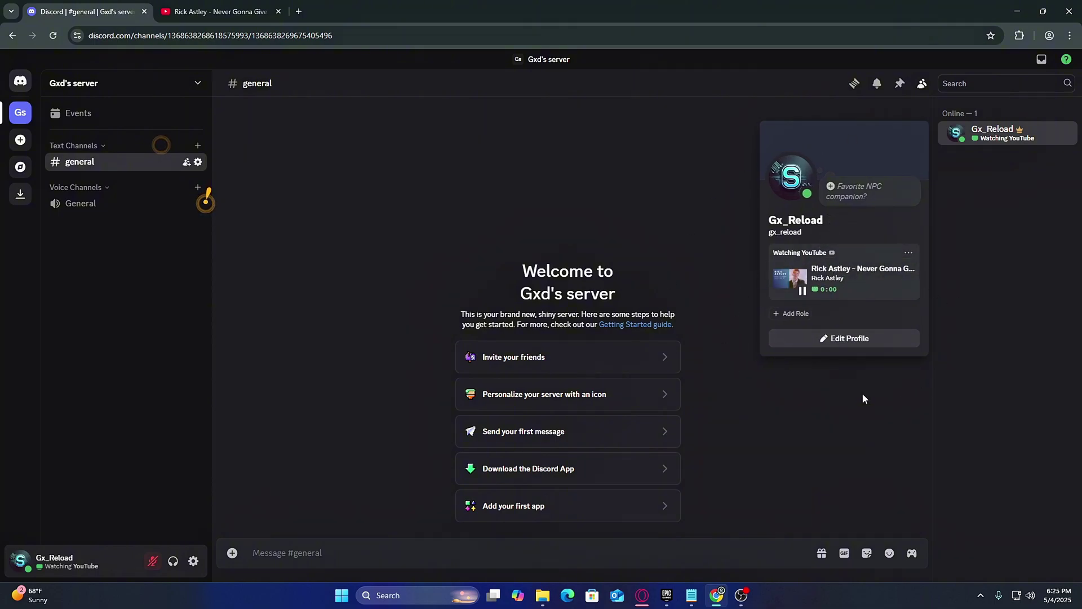
{"action": "left_click", "coordinate": [368, 209]}
{"action": "left_click", "coordinate": [218, 11]}
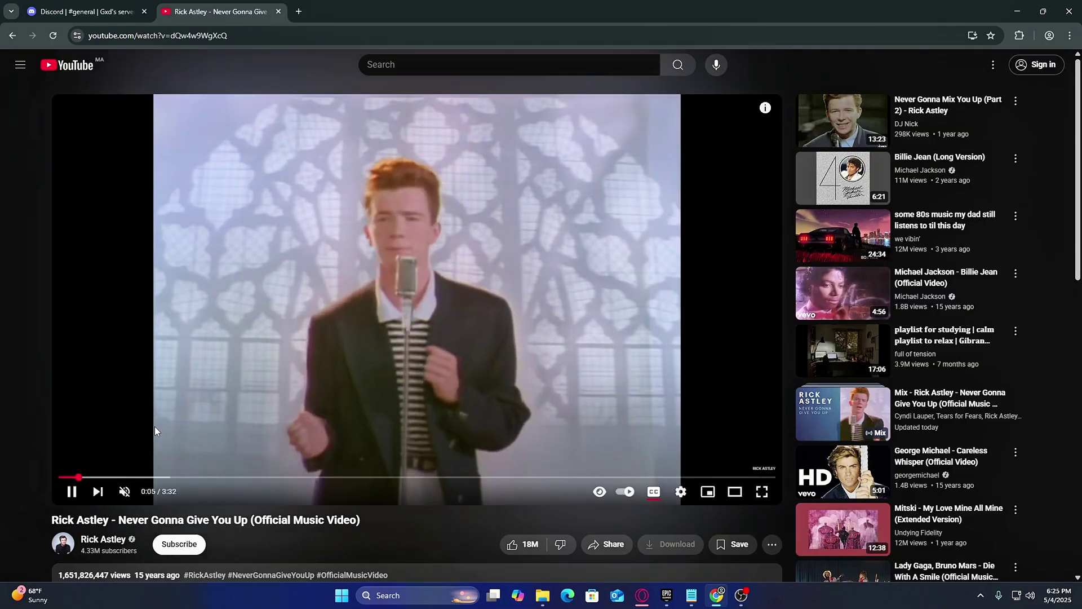
Seek the video to about 0:21, pause it, and recheck the Discord profile
{"action": "left_click", "coordinate": [128, 478]}
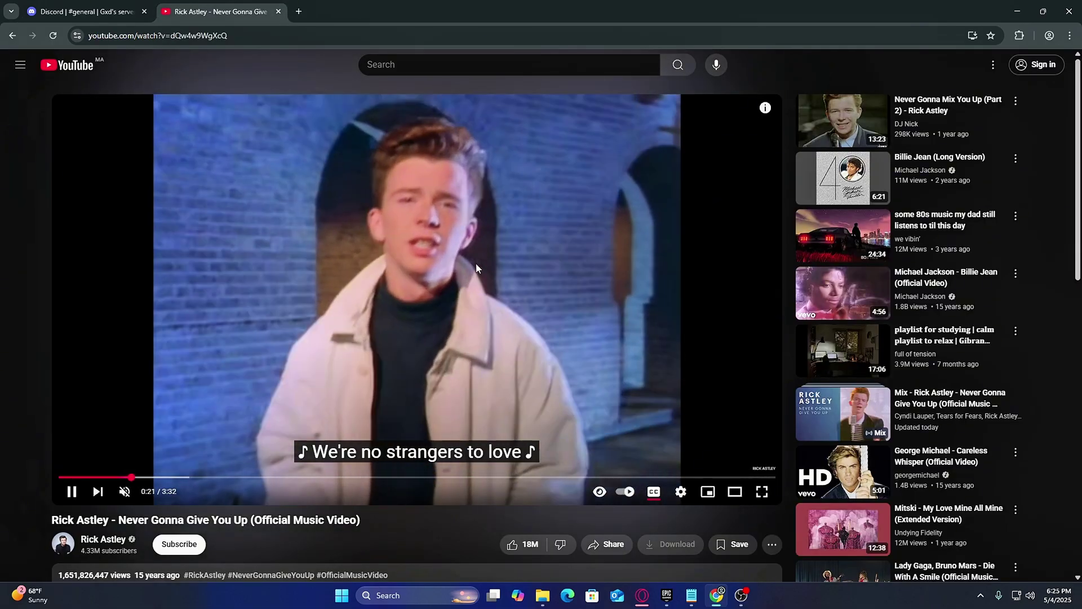
{"action": "left_click", "coordinate": [476, 262]}
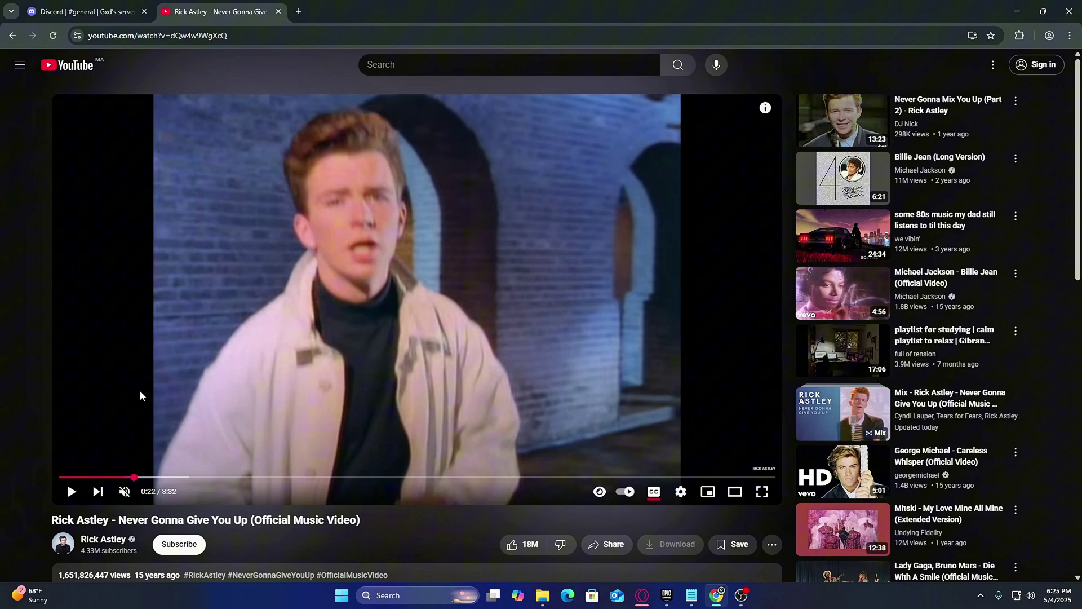
{"action": "left_click", "coordinate": [85, 10]}
{"action": "left_click", "coordinate": [993, 133]}
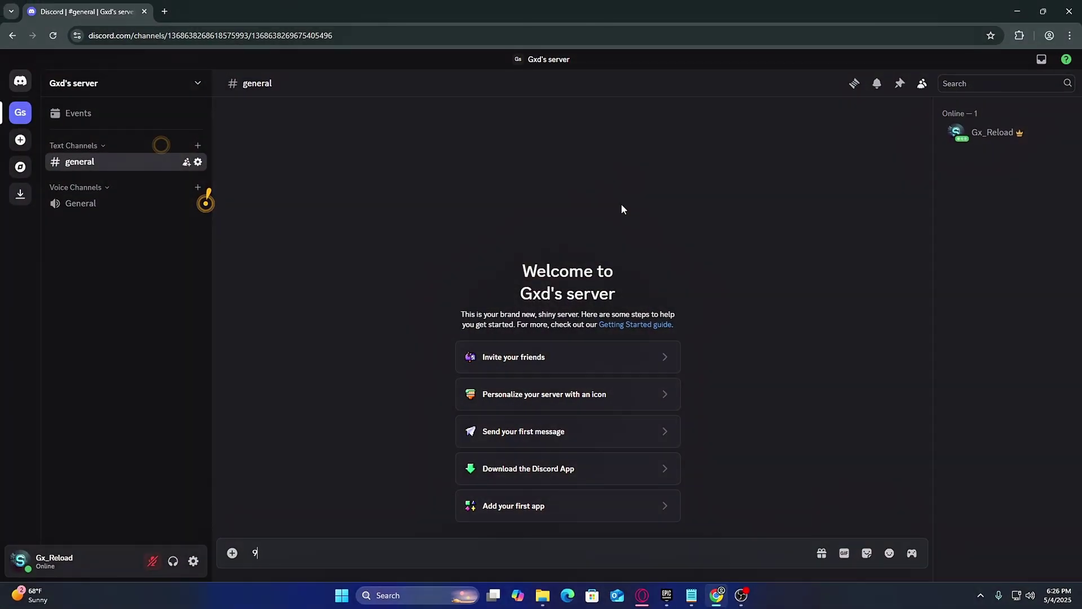
Reach PreMiD's full Activity Library store from the extension popup
{"action": "left_click", "coordinate": [1019, 35]}
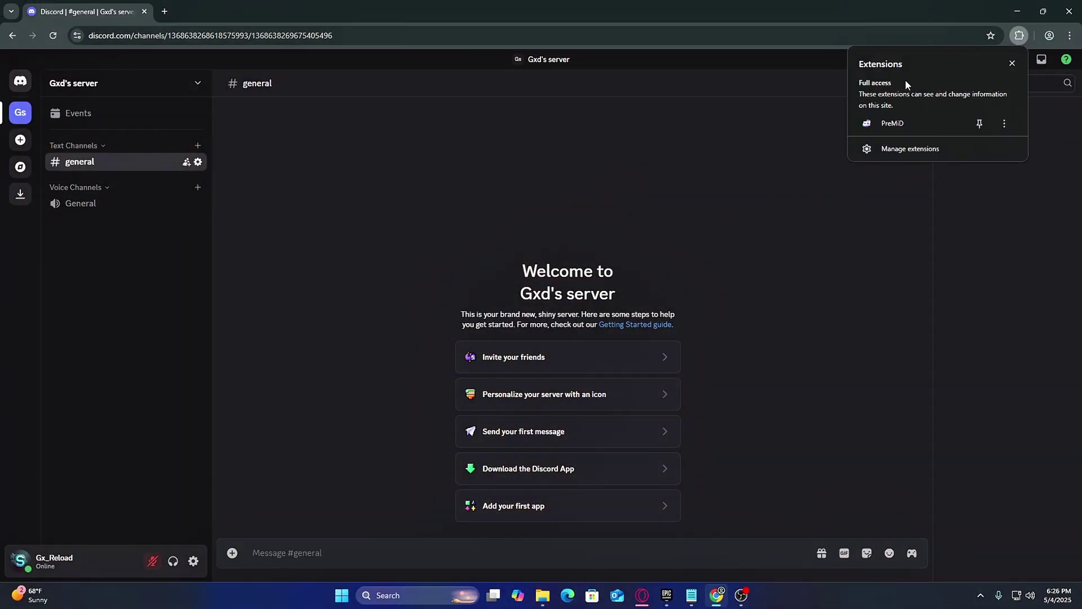
{"action": "left_click", "coordinate": [891, 124]}
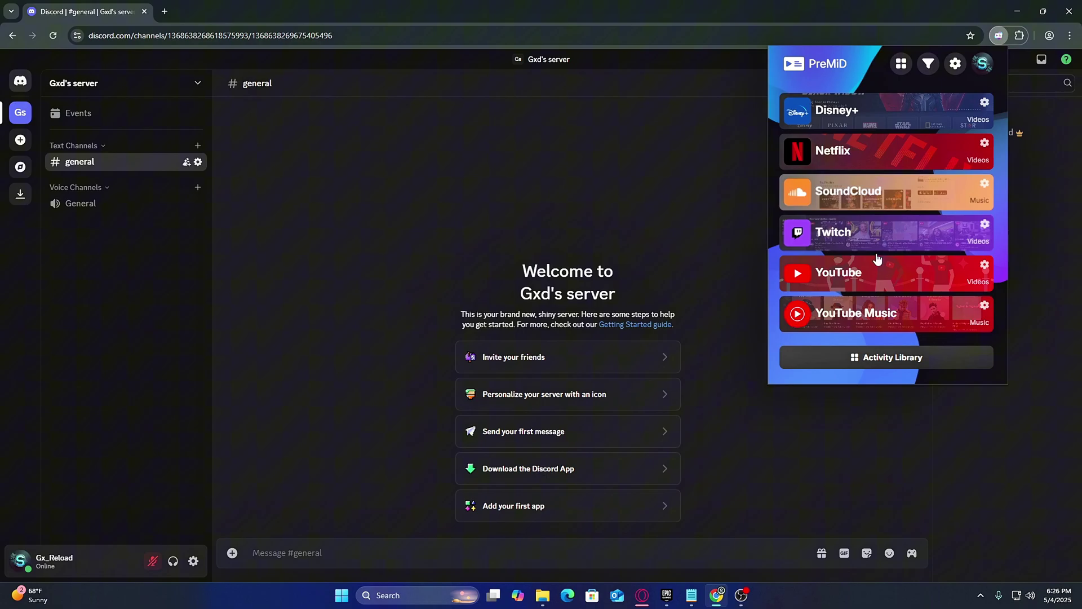
{"action": "left_click", "coordinate": [886, 357]}
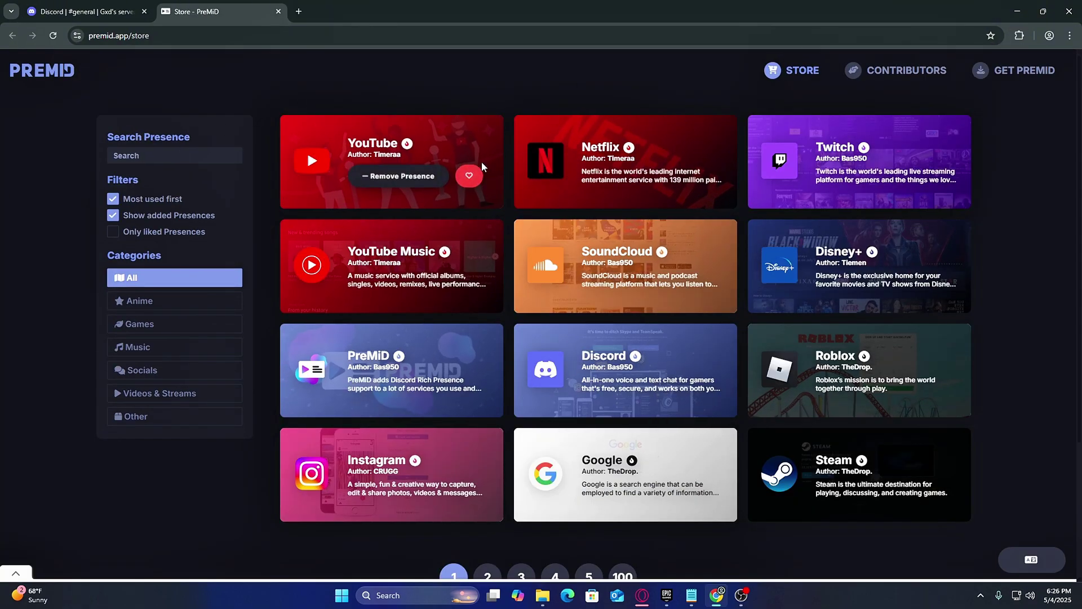
{"action": "left_click", "coordinate": [140, 301]}
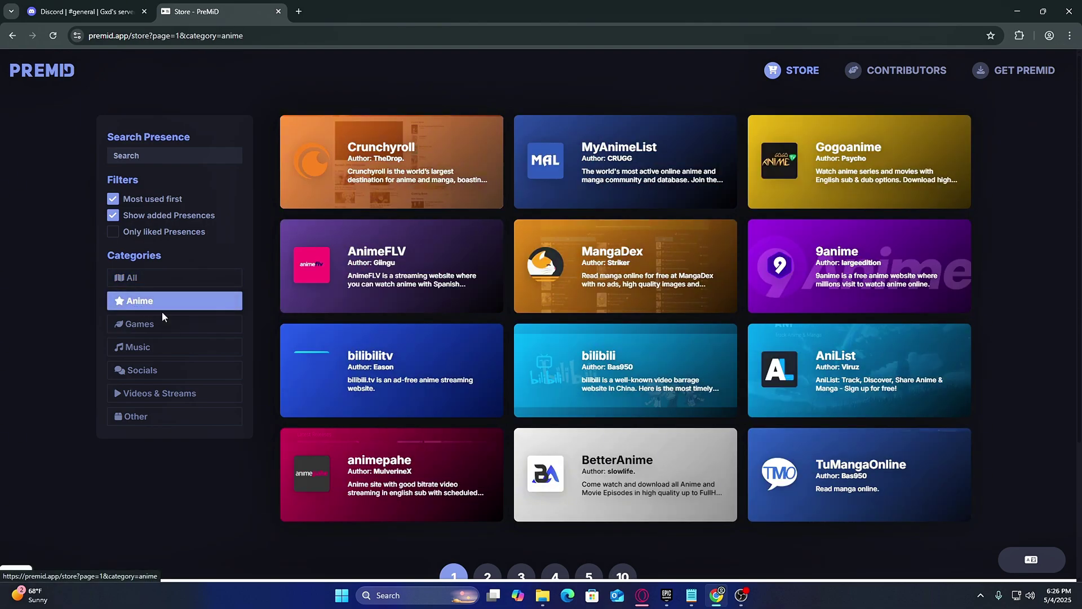
{"action": "left_click", "coordinate": [140, 323]}
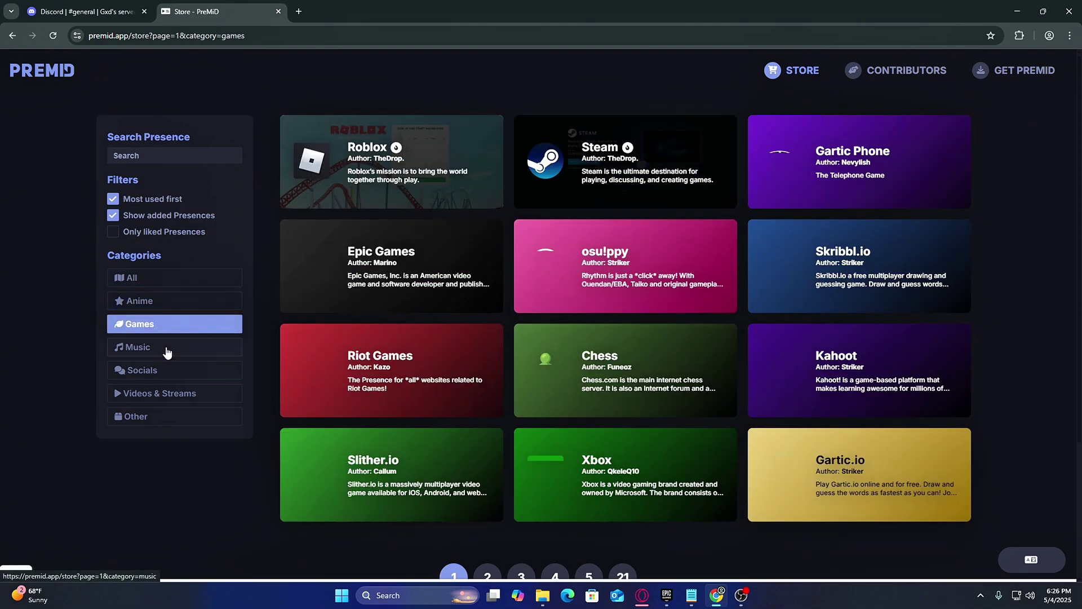
{"action": "left_click", "coordinate": [167, 352]}
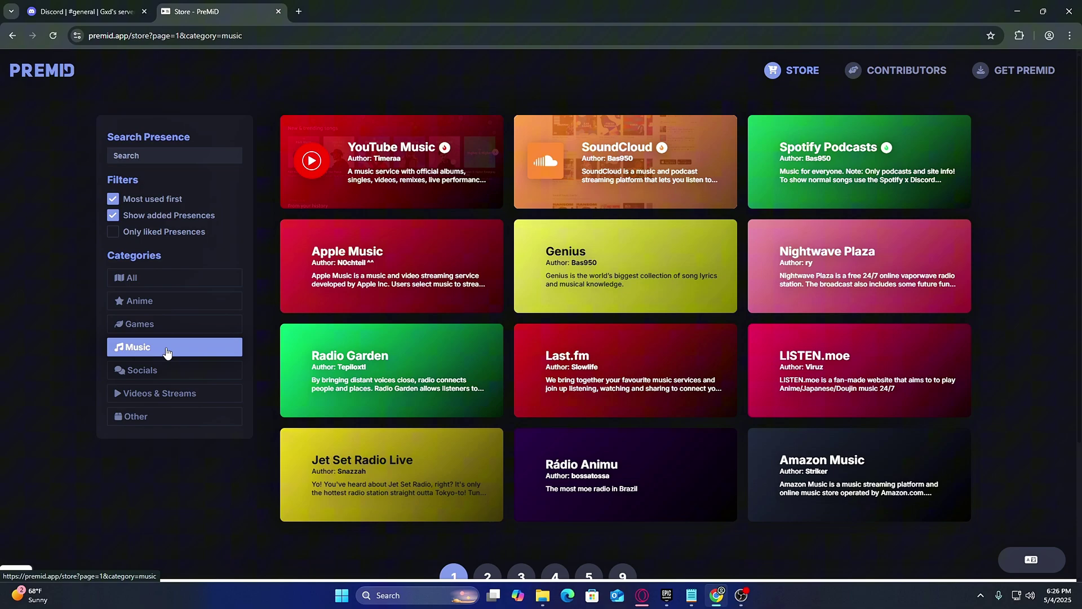
{"action": "left_click", "coordinate": [179, 377]}
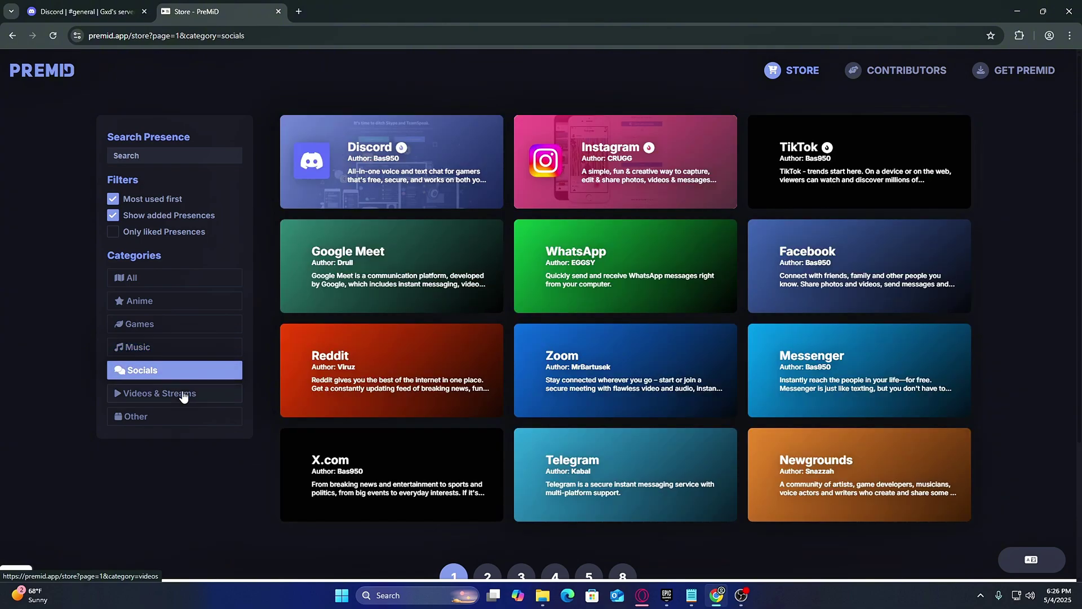
{"action": "left_click", "coordinate": [183, 394]}
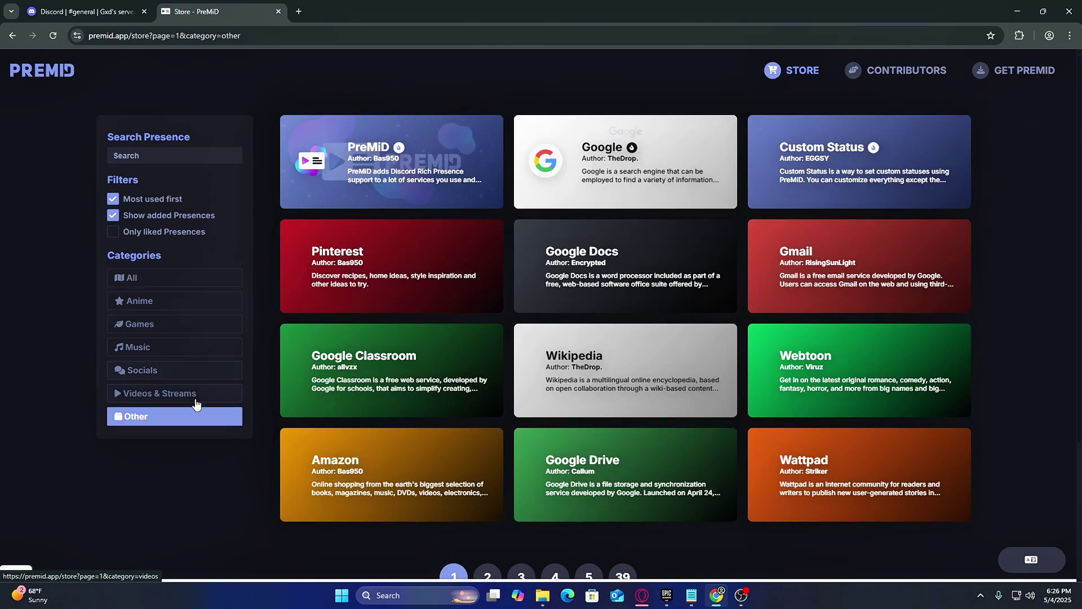
{"action": "left_click", "coordinate": [194, 391]}
{"action": "left_click", "coordinate": [179, 370]}
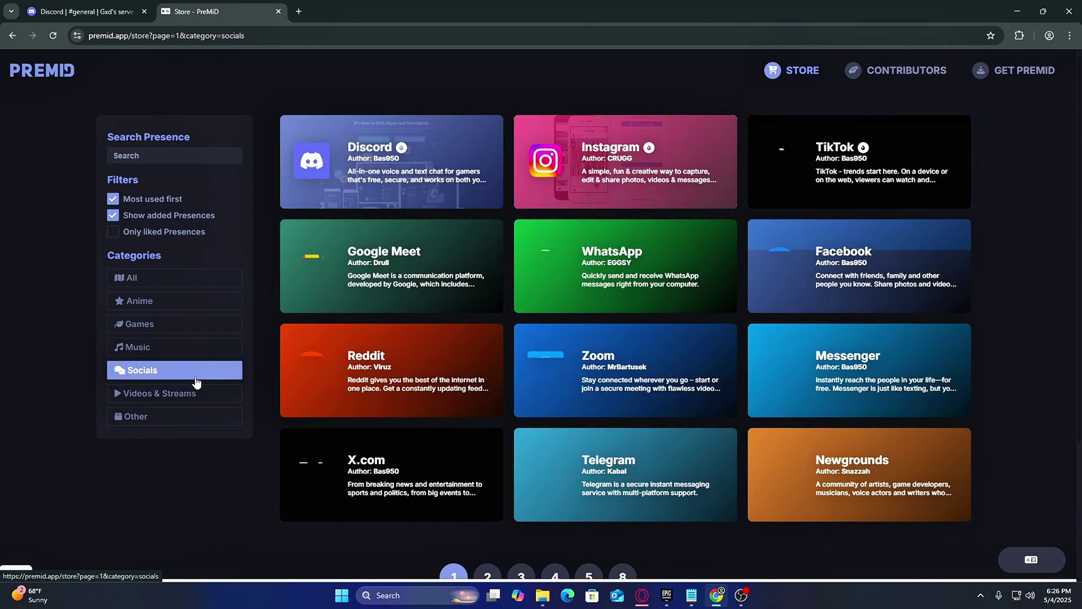
{"action": "left_click", "coordinate": [165, 278]}
{"action": "mouse_move", "coordinate": [626, 370]}
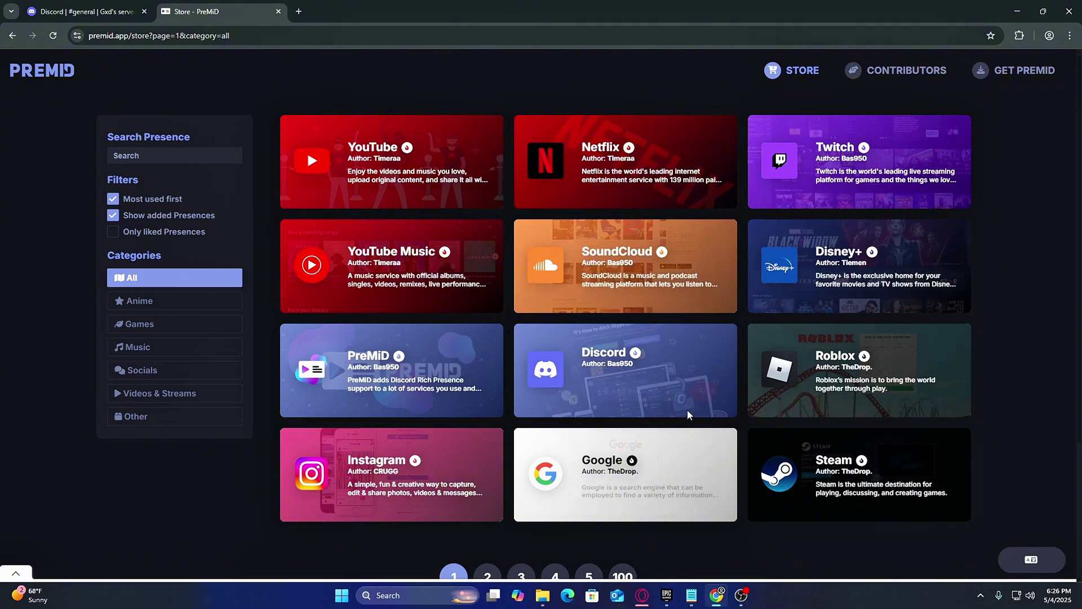
Add the Instagram presence, load instagram.com, and view the Playing Instagram activity in Discord
{"action": "left_click", "coordinate": [397, 488]}
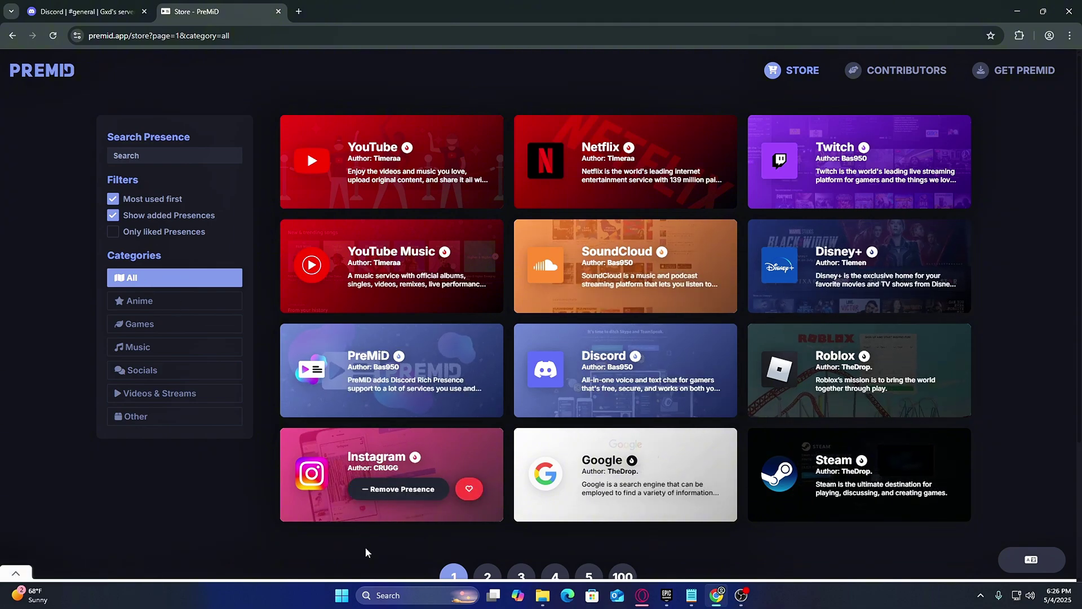
{"action": "left_click", "coordinate": [297, 11]}
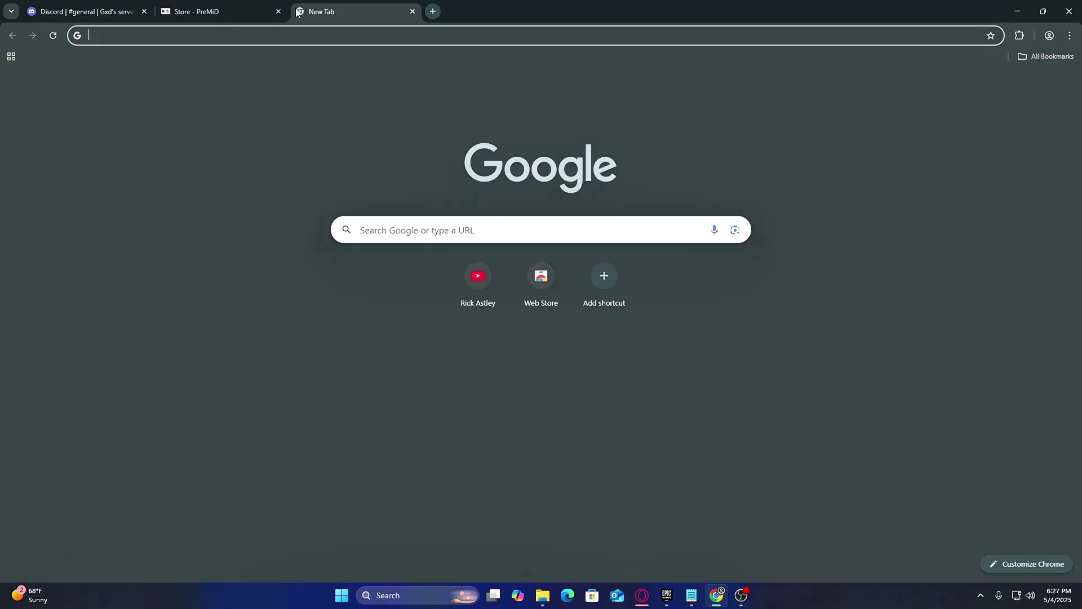
{"action": "type", "text": "ins"}
{"action": "key", "text": "Return"}
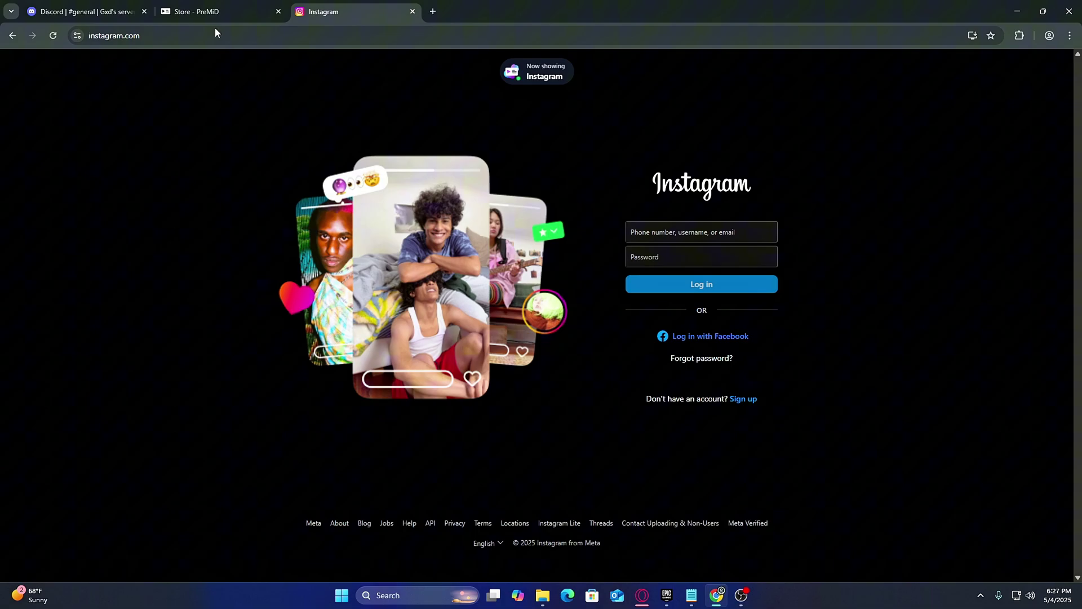
{"action": "left_click", "coordinate": [85, 11]}
{"action": "left_click", "coordinate": [989, 133]}
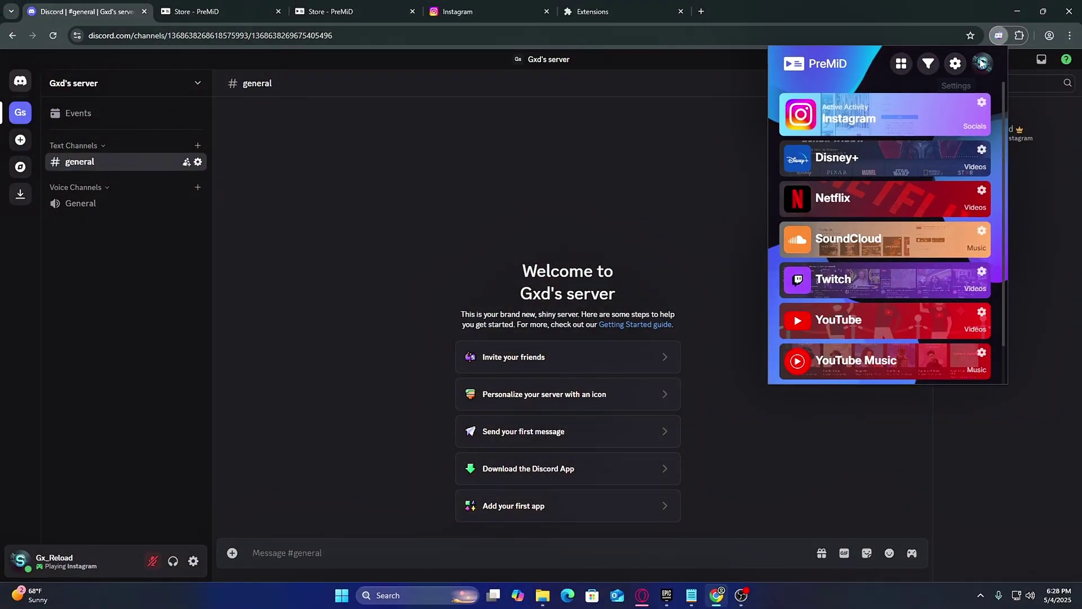
Switch on Pause PreMiD in the extension settings so no activity is shared
{"action": "left_click", "coordinate": [956, 63]}
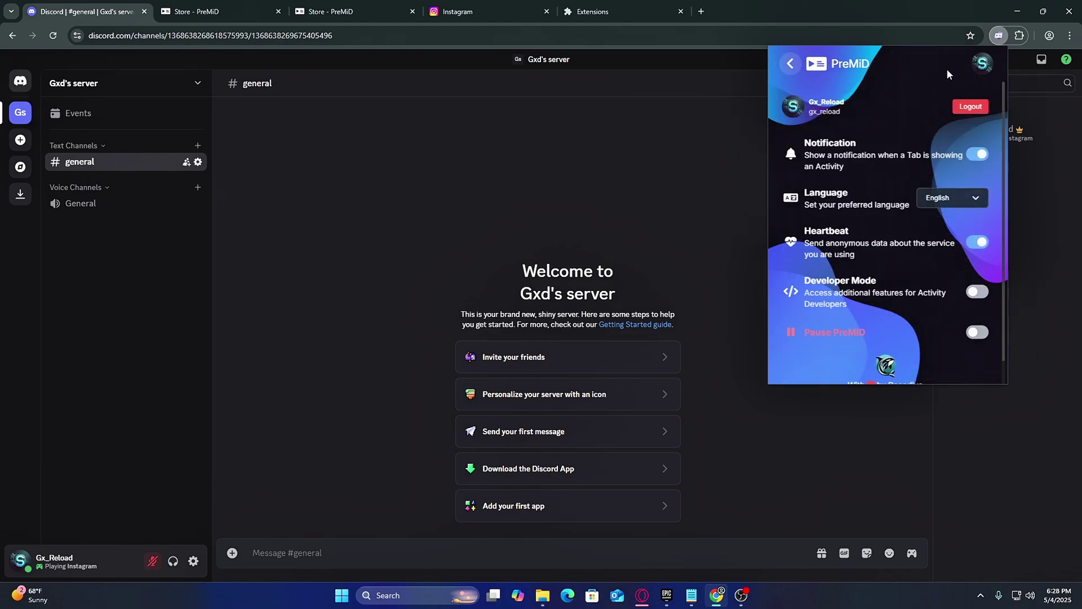
{"action": "scroll", "coordinate": [981, 334], "scroll_direction": "down", "scroll_amount": 1}
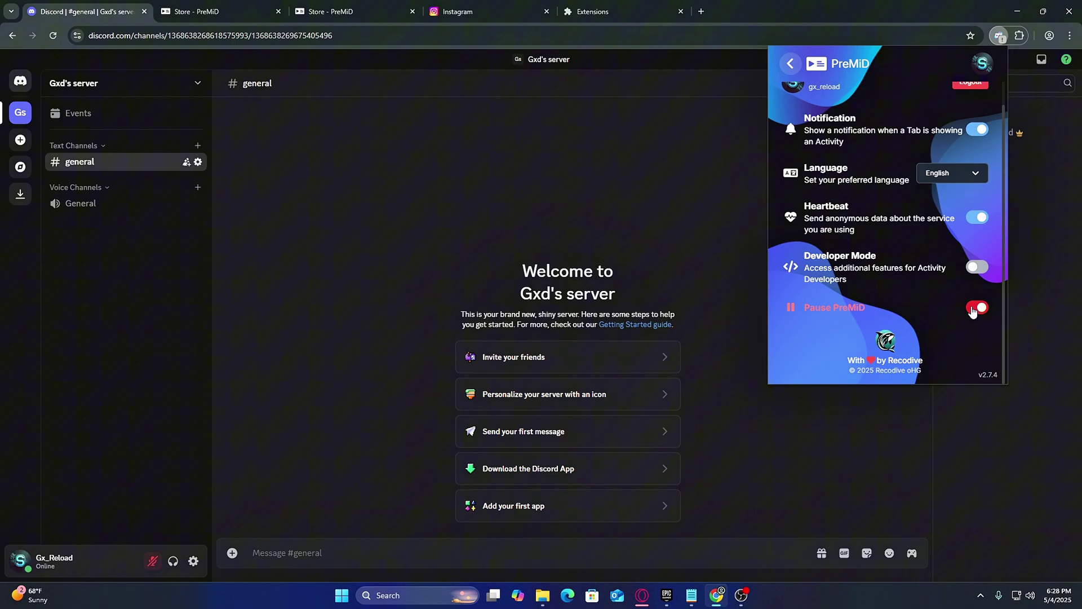
{"action": "left_click", "coordinate": [664, 105]}
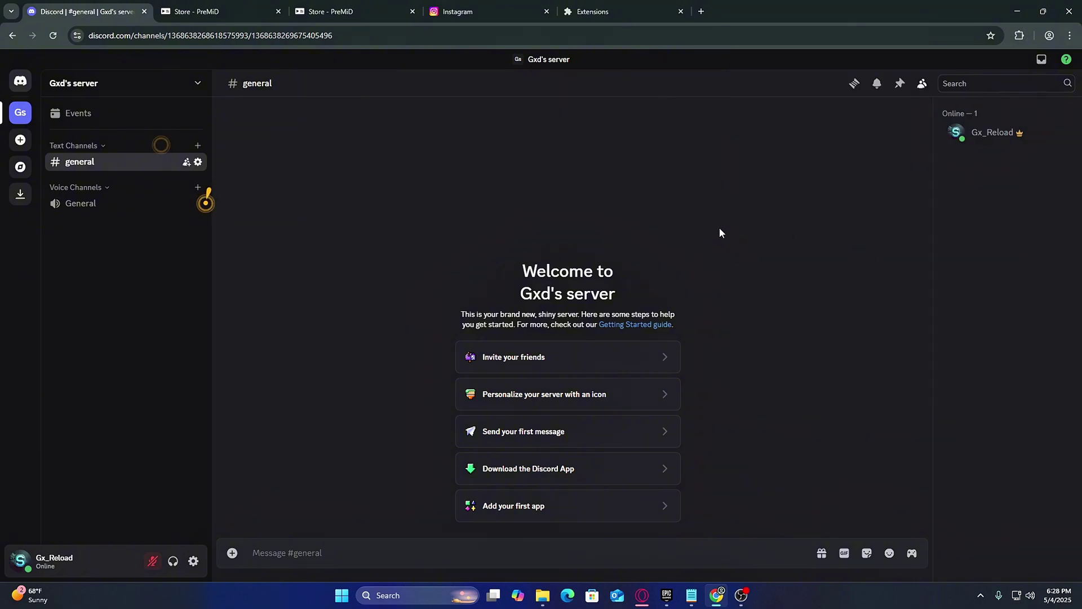
Confirm PreMiD is gone from the Chrome extensions list, then return to Discord
{"action": "left_click", "coordinate": [609, 11]}
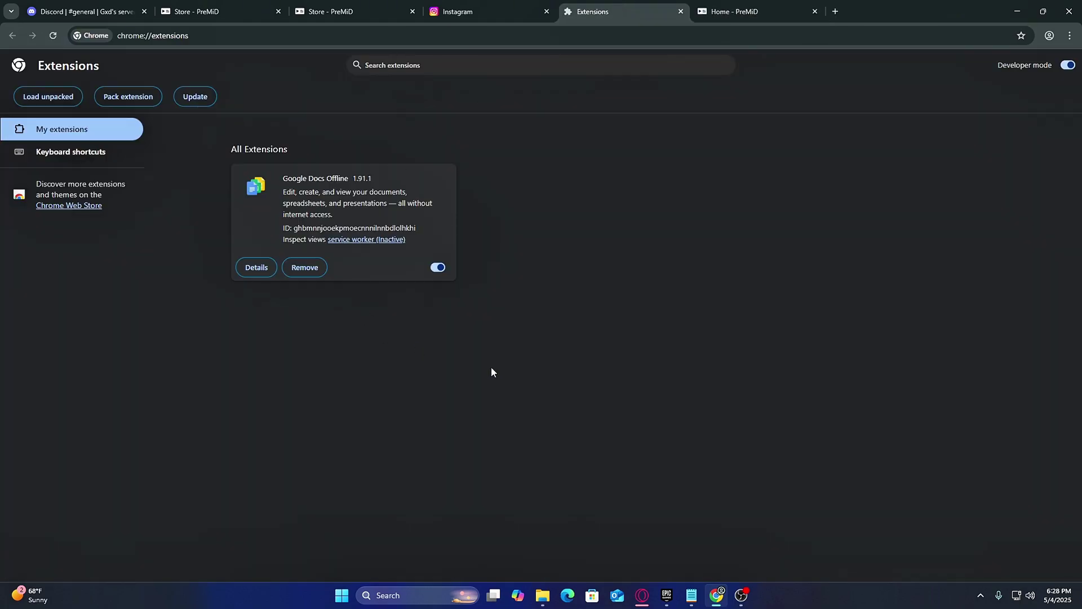
{"action": "left_click", "coordinate": [74, 10]}
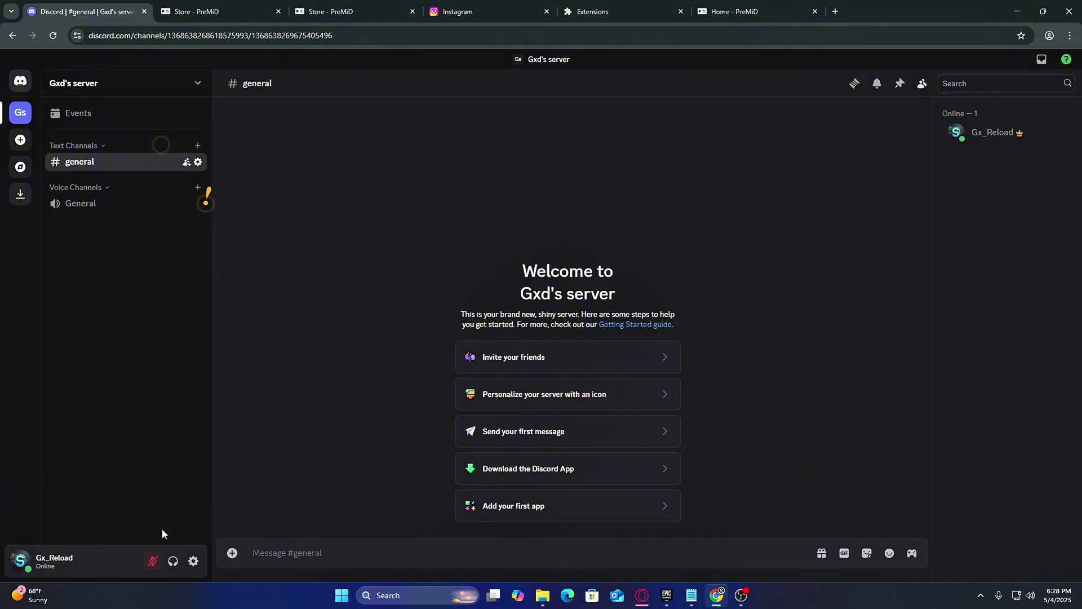
Deauthorize PreMiD under Discord's Authorized Apps and close User Settings
{"action": "left_click", "coordinate": [194, 561]}
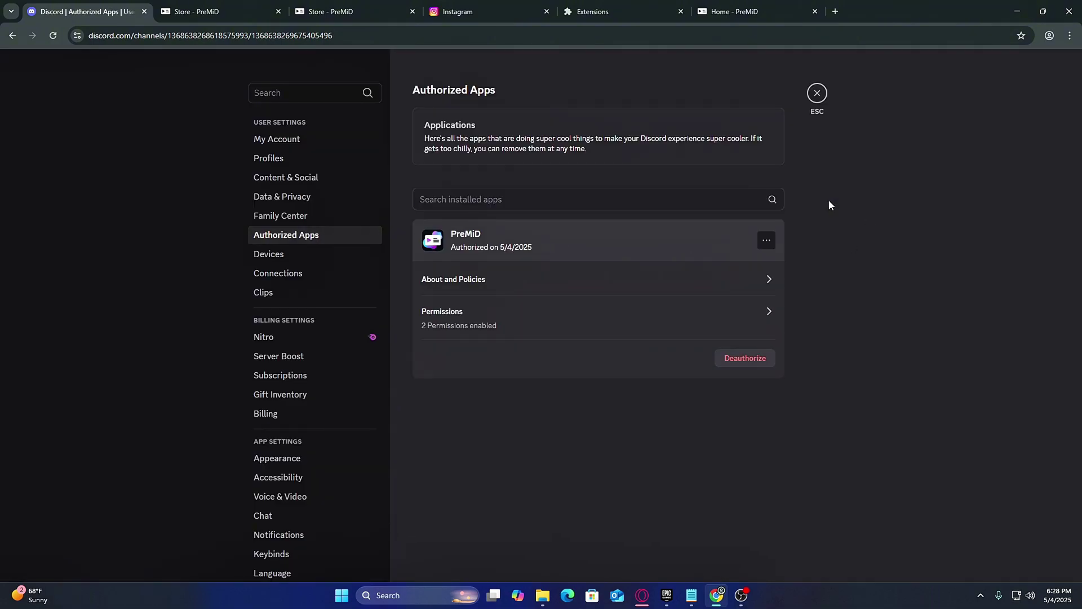
{"action": "left_click", "coordinate": [766, 358]}
{"action": "left_click", "coordinate": [621, 342]}
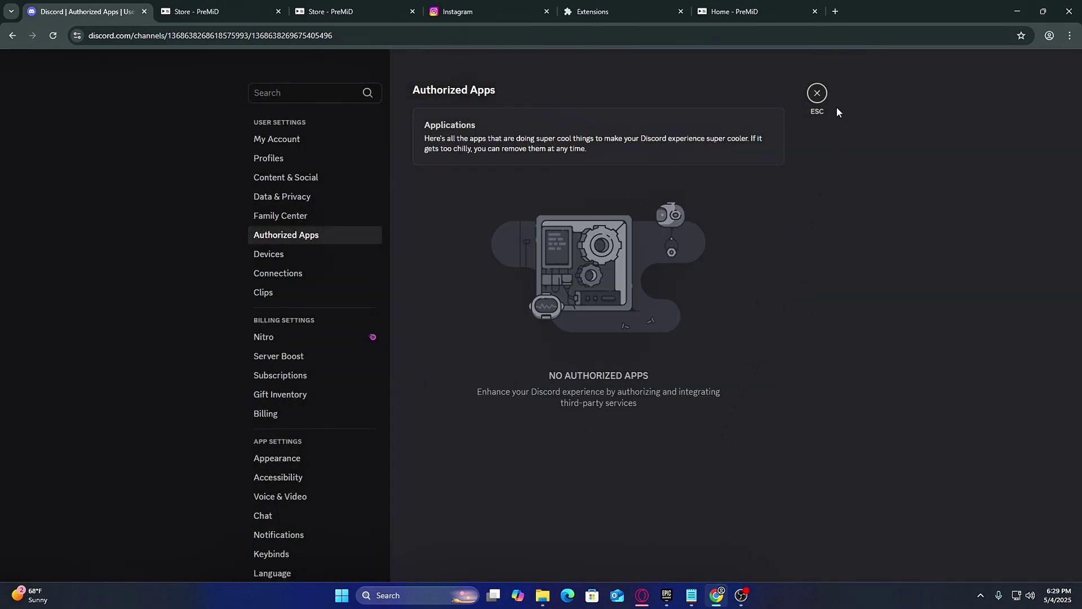
{"action": "left_click", "coordinate": [816, 93]}
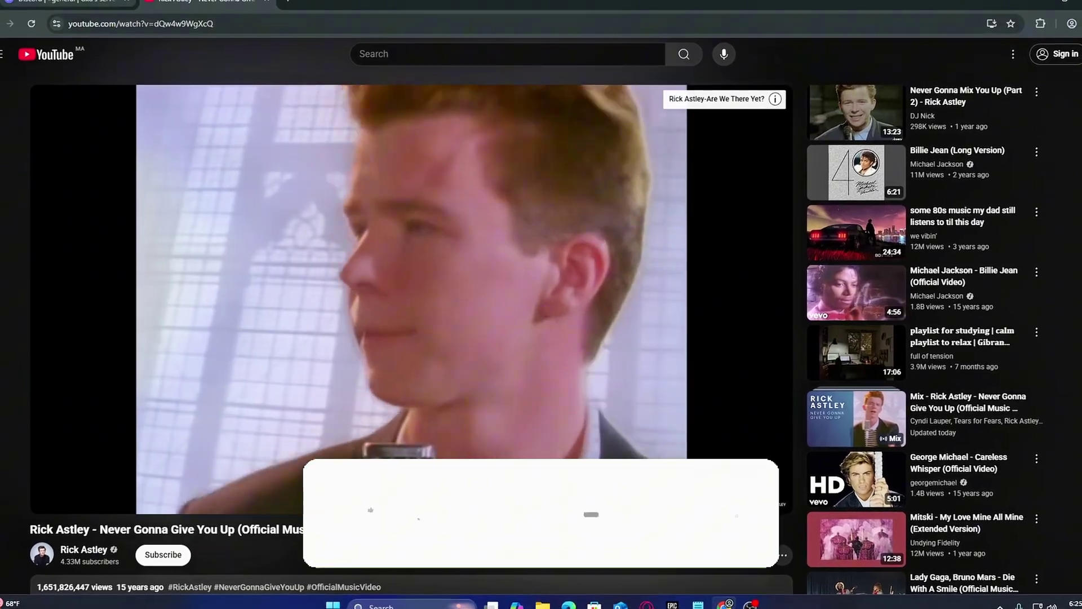
View own Discord profile showing Rick Astley YouTube activity and toggle its playback
{"action": "left_click", "coordinate": [68, 1]}
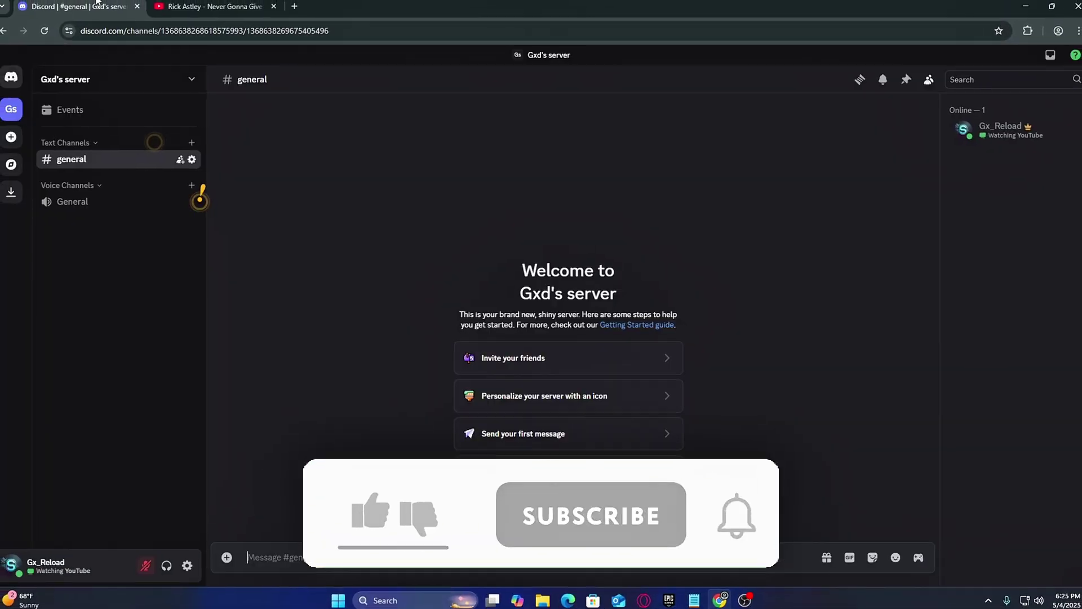
{"action": "left_click", "coordinate": [990, 130]}
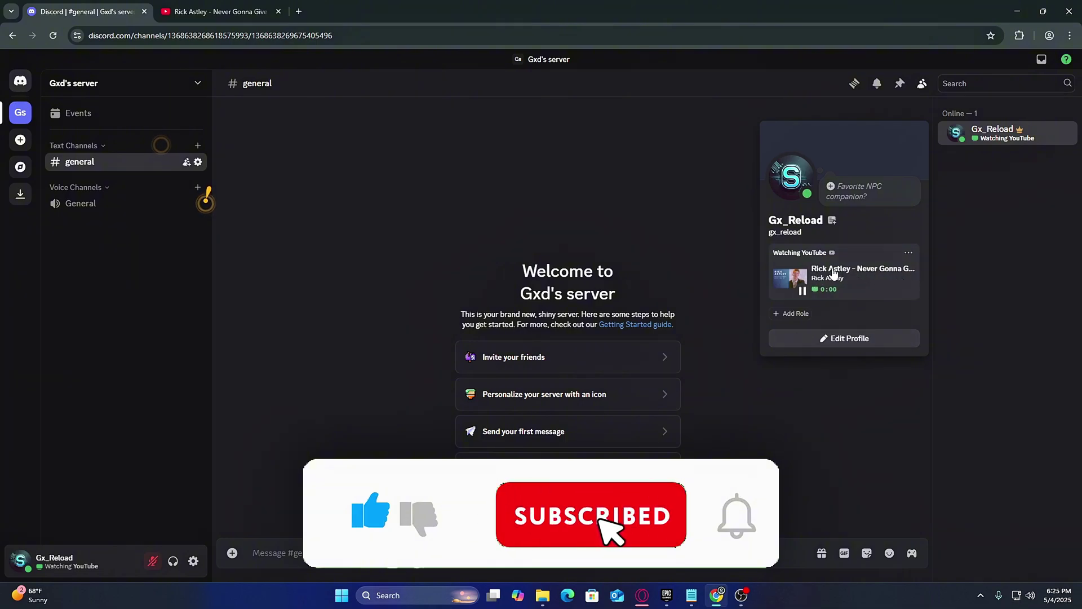
{"action": "left_click", "coordinate": [803, 289]}
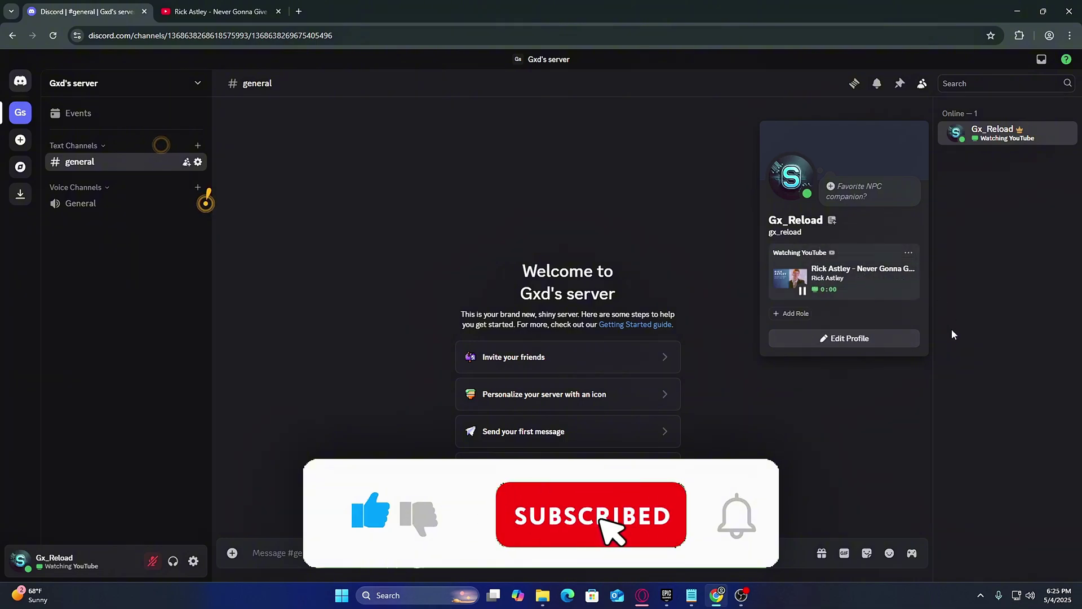